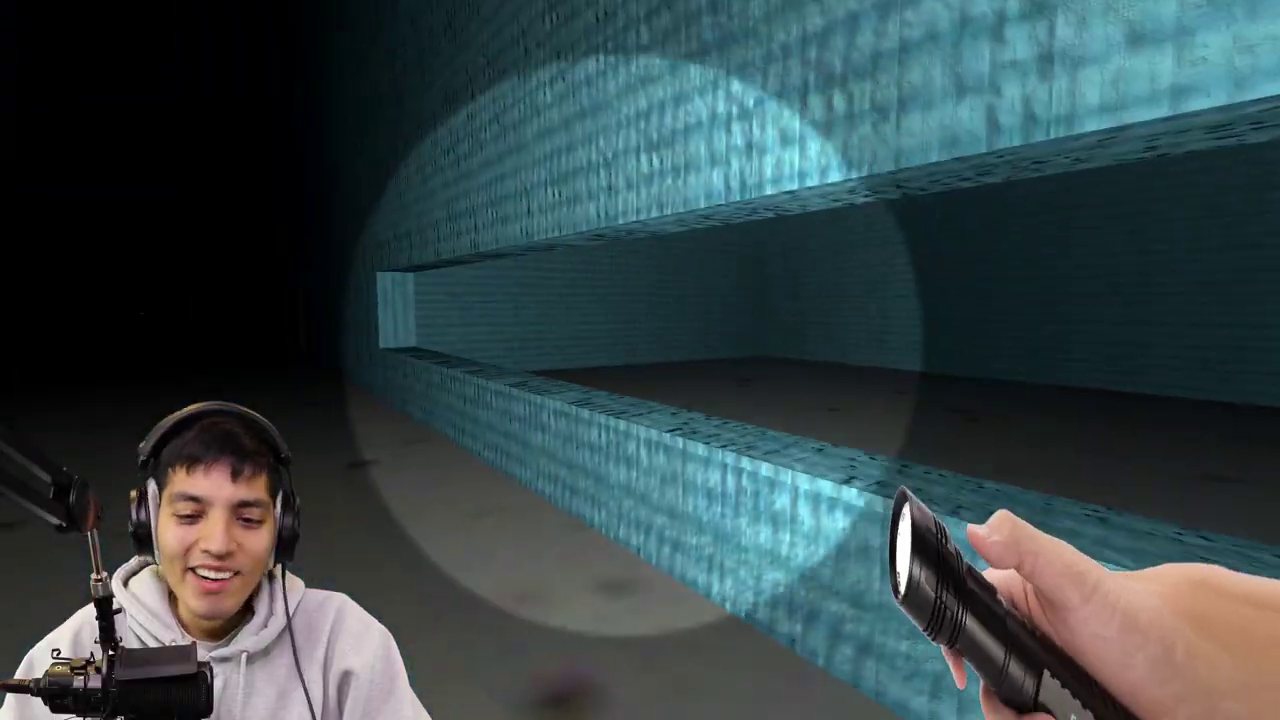
key("w")
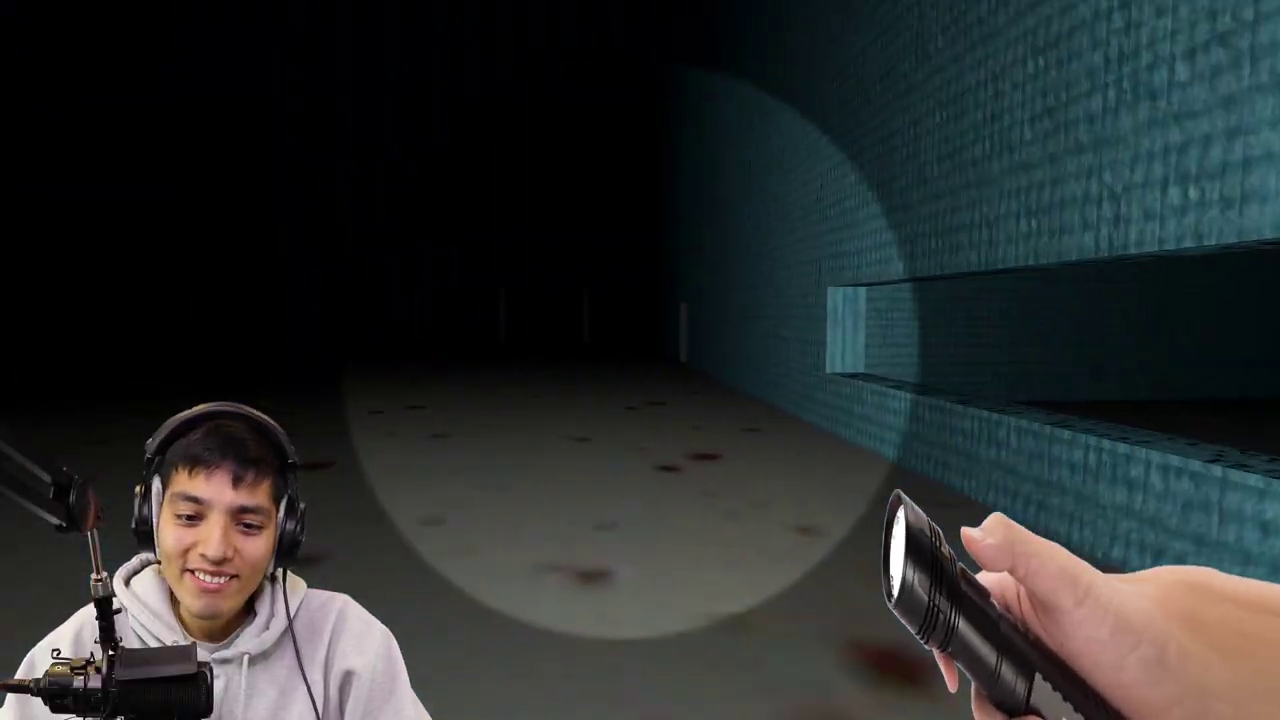
key("w")
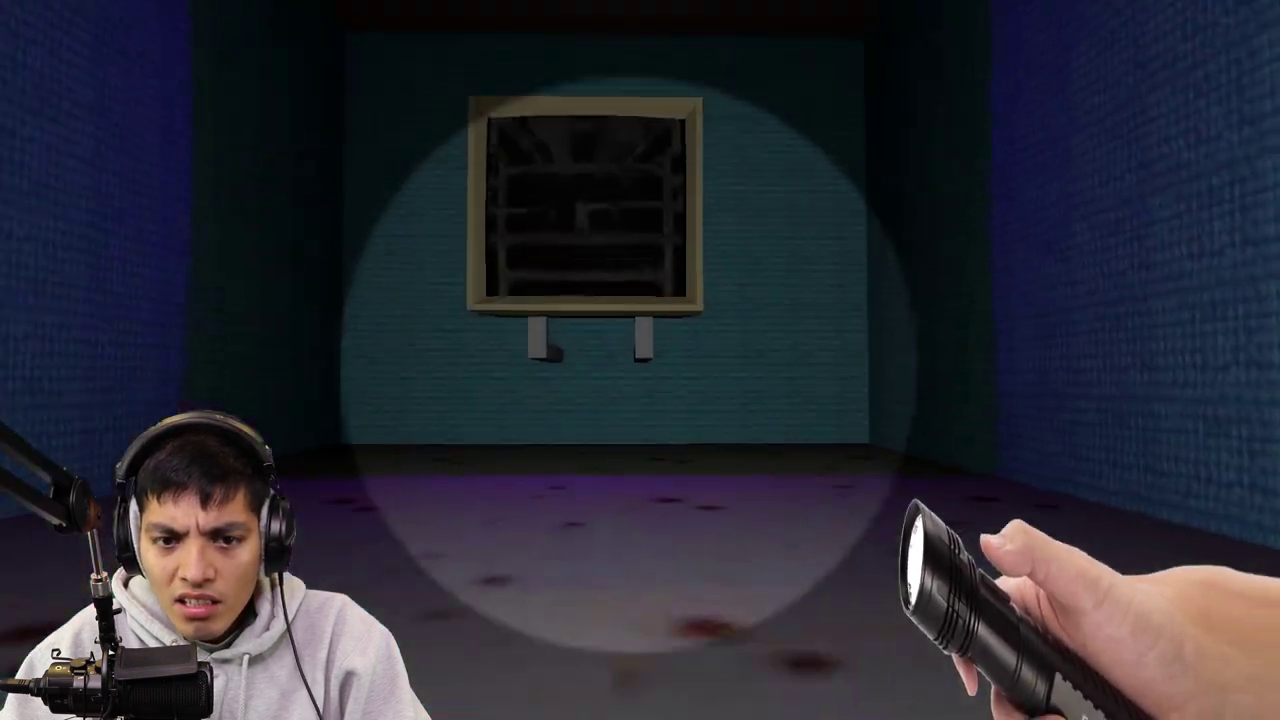
key("w")
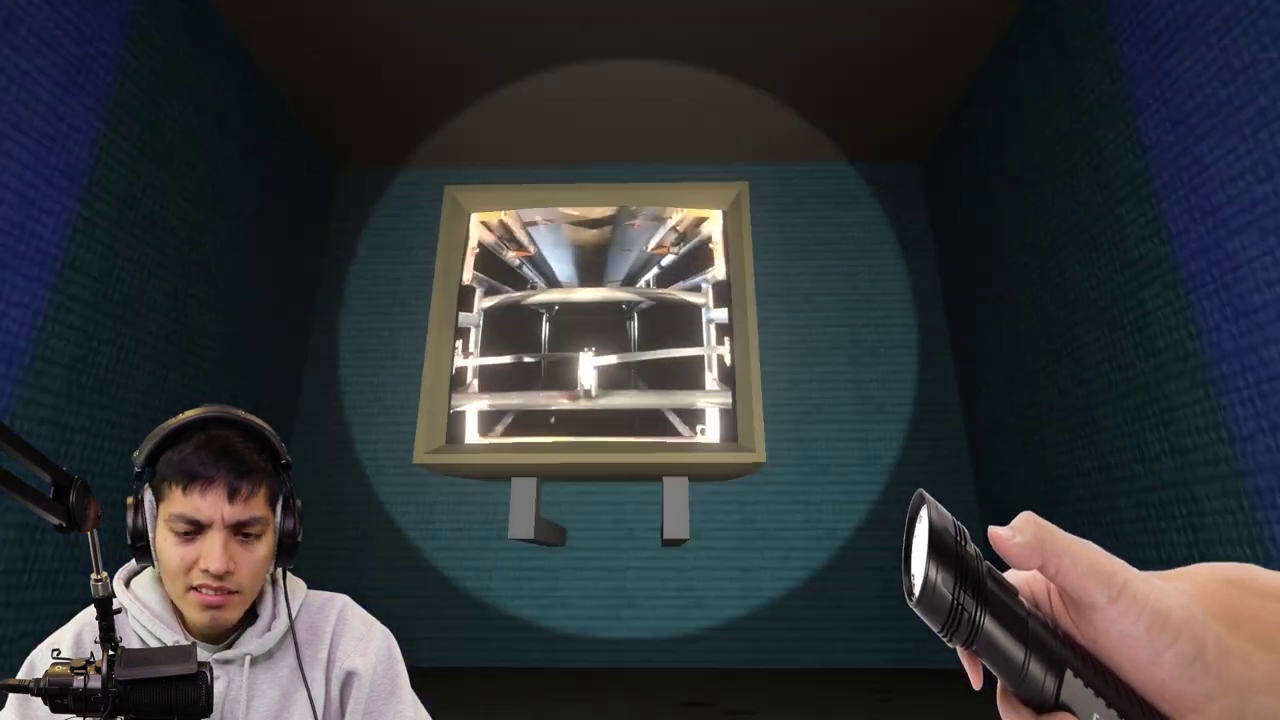
key("w")
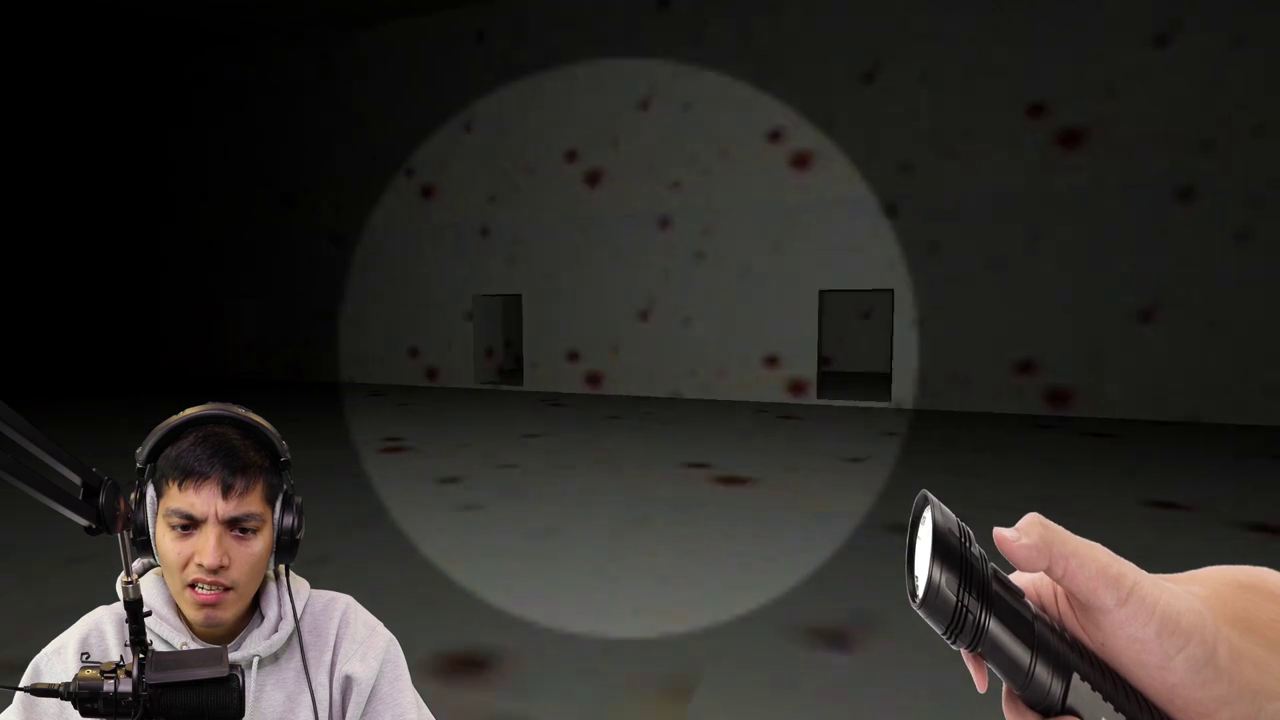
key("w")
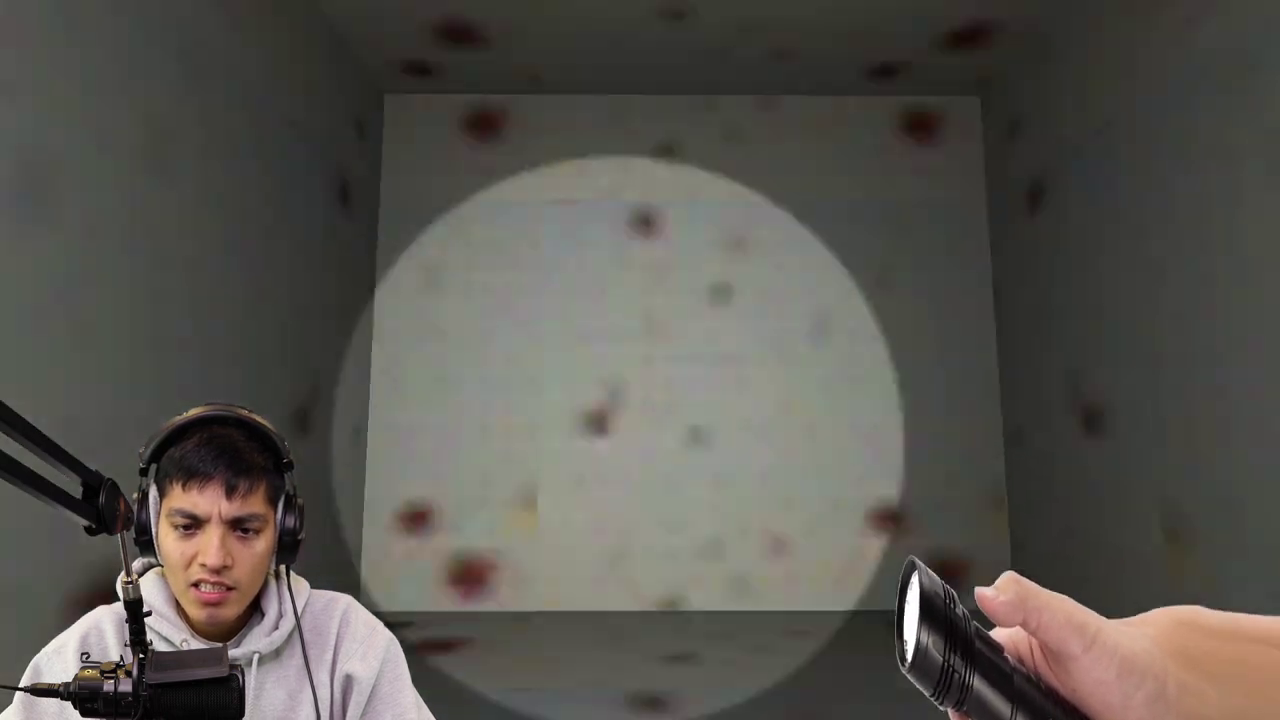
key("w")
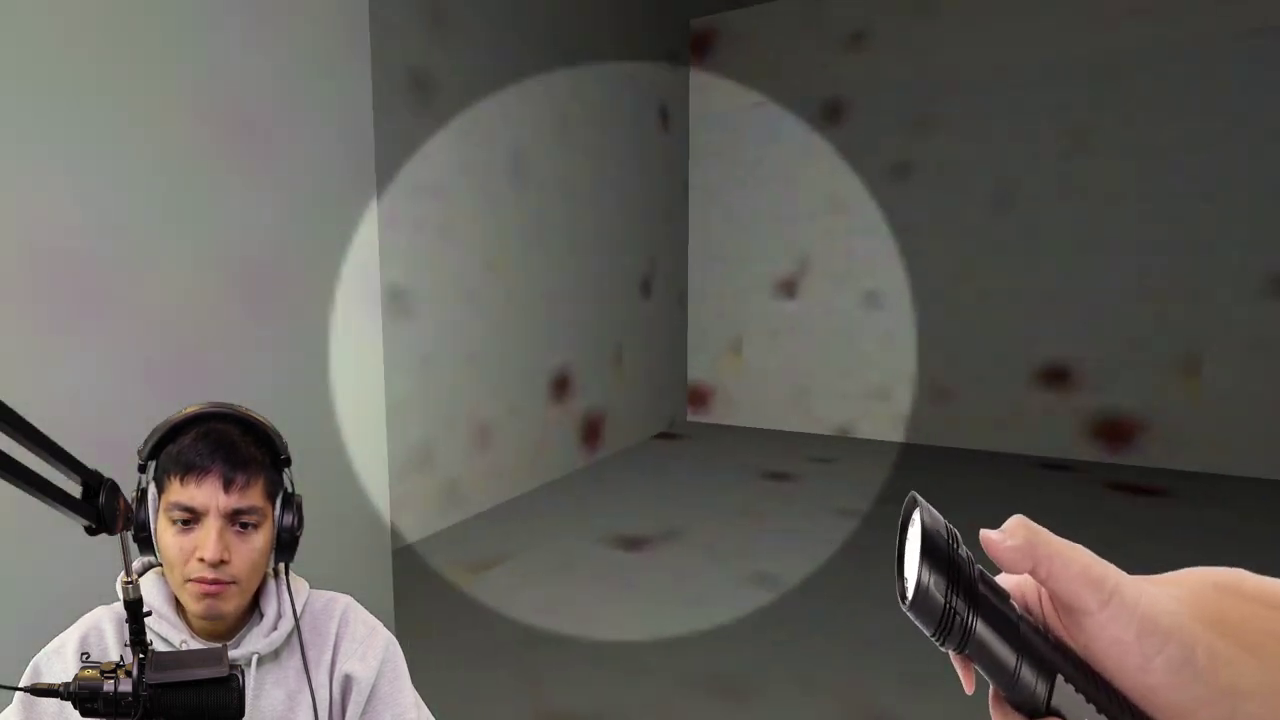
key("w")
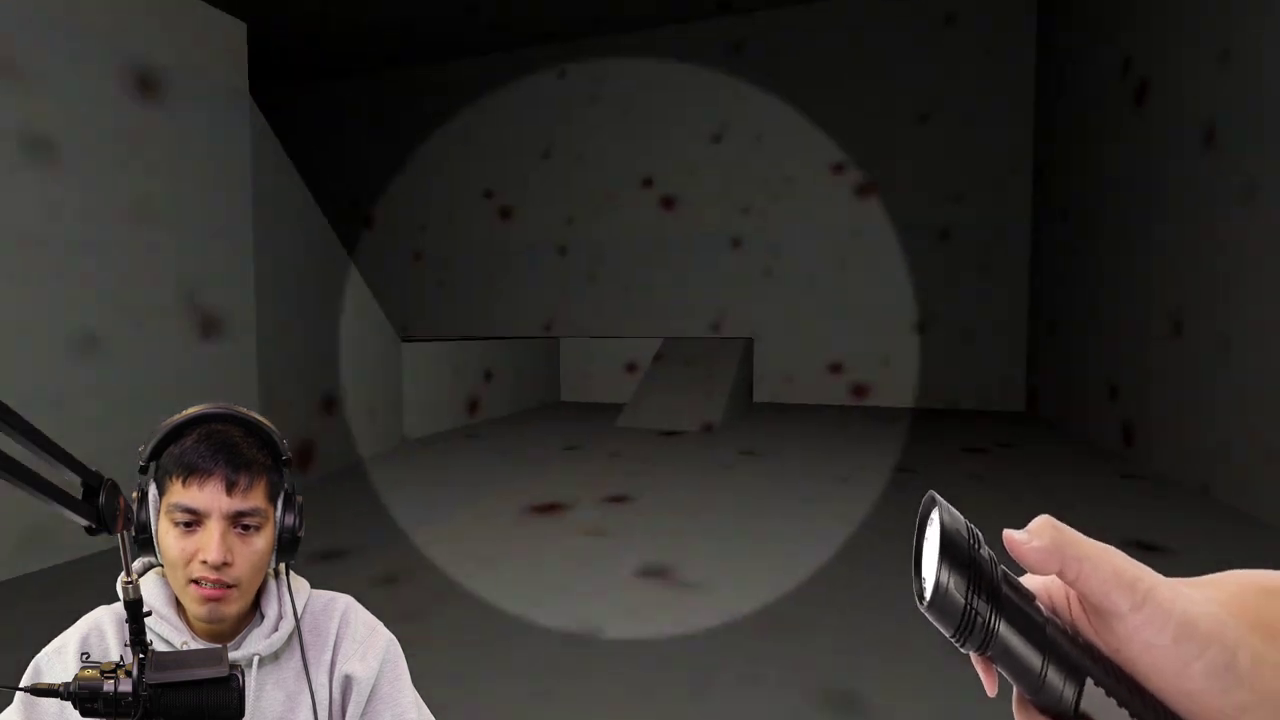
key("w")
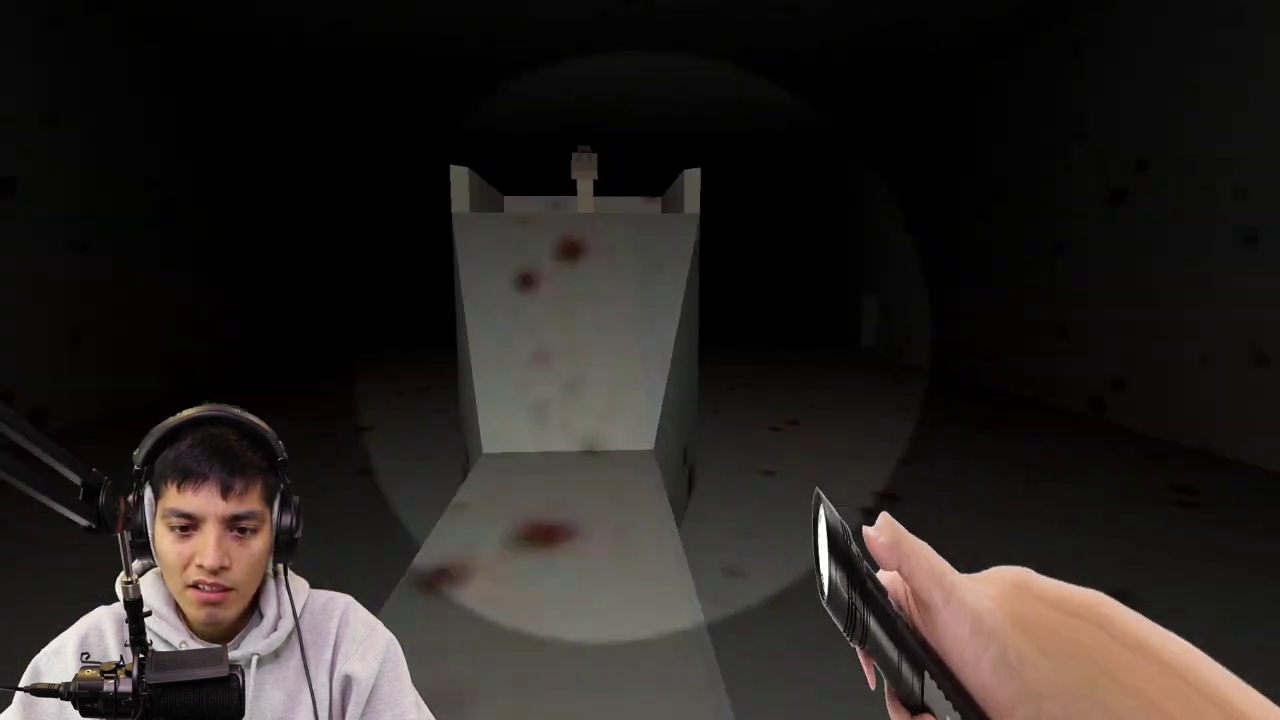
key("w")
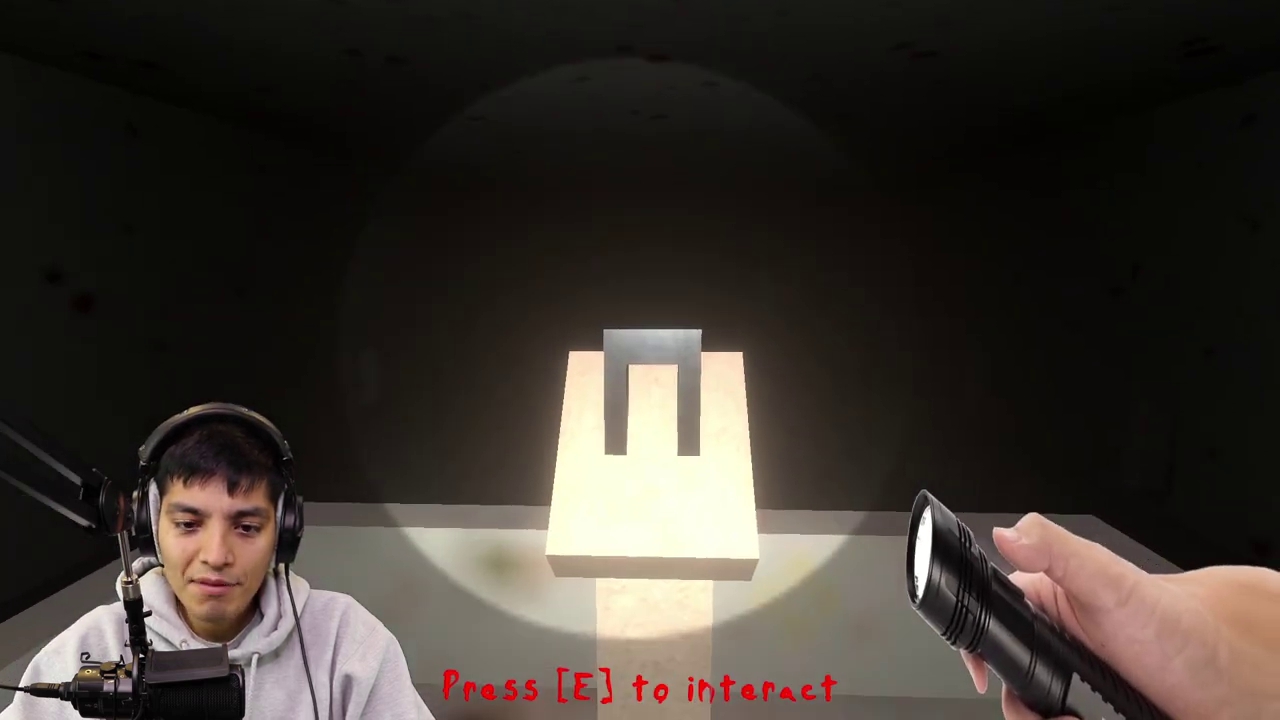
key("e")
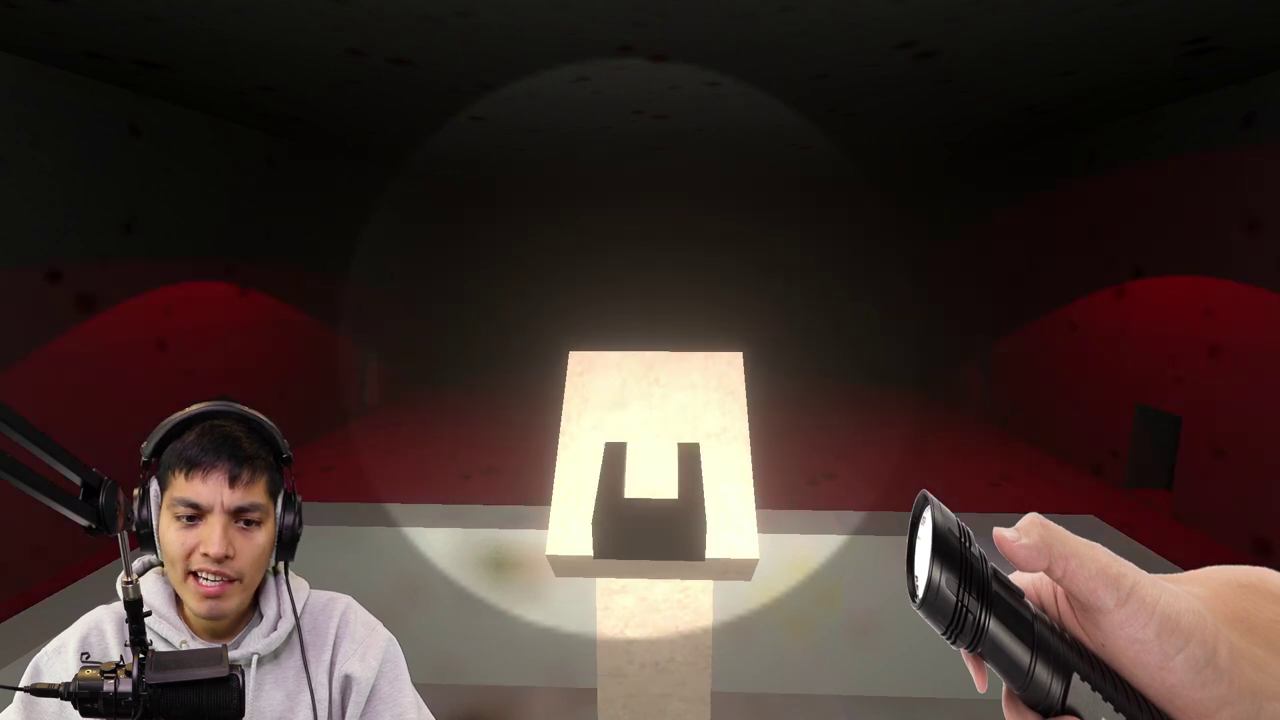
key("f")
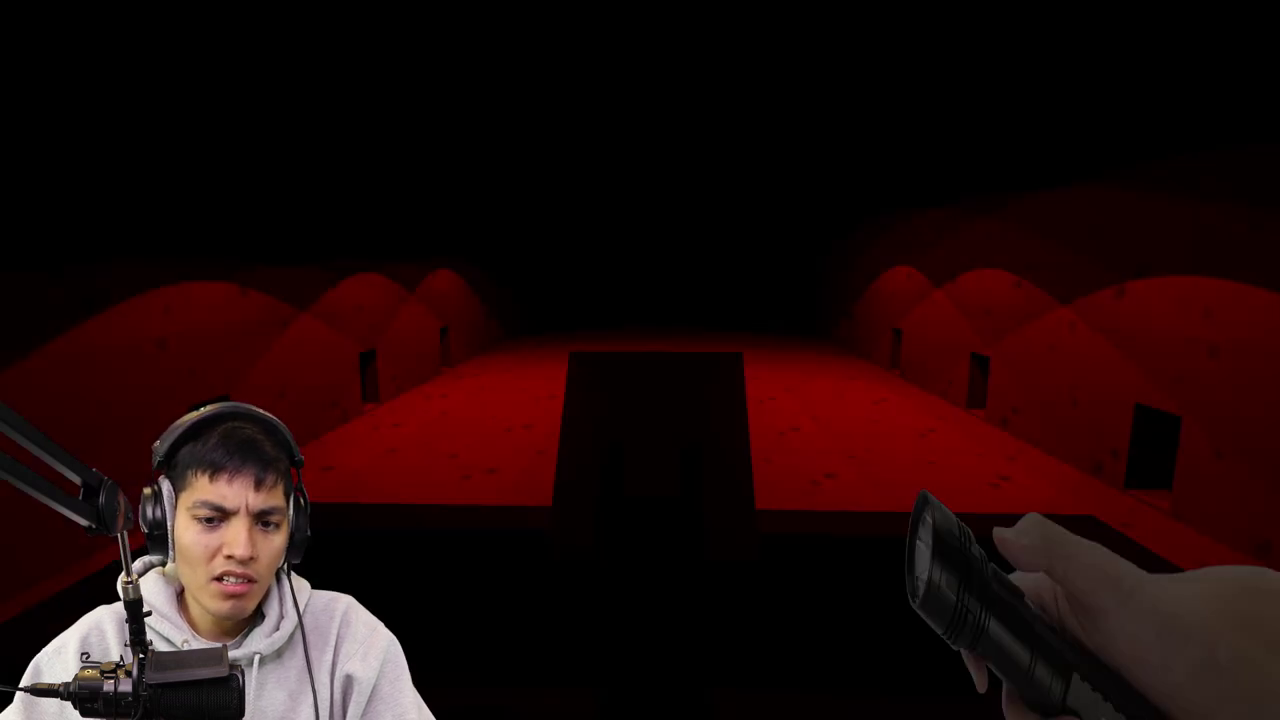